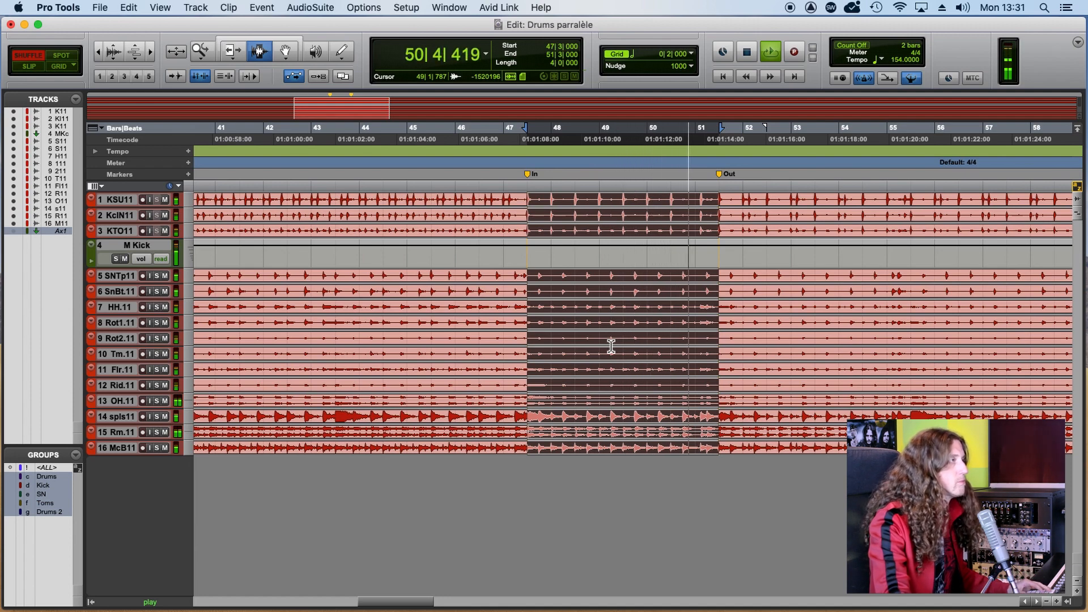
Stop playback, switch to the mixer and listen to the M Kick track in solo, restoring its unsoloed state at the end.
{"action": "key", "text": "space"}
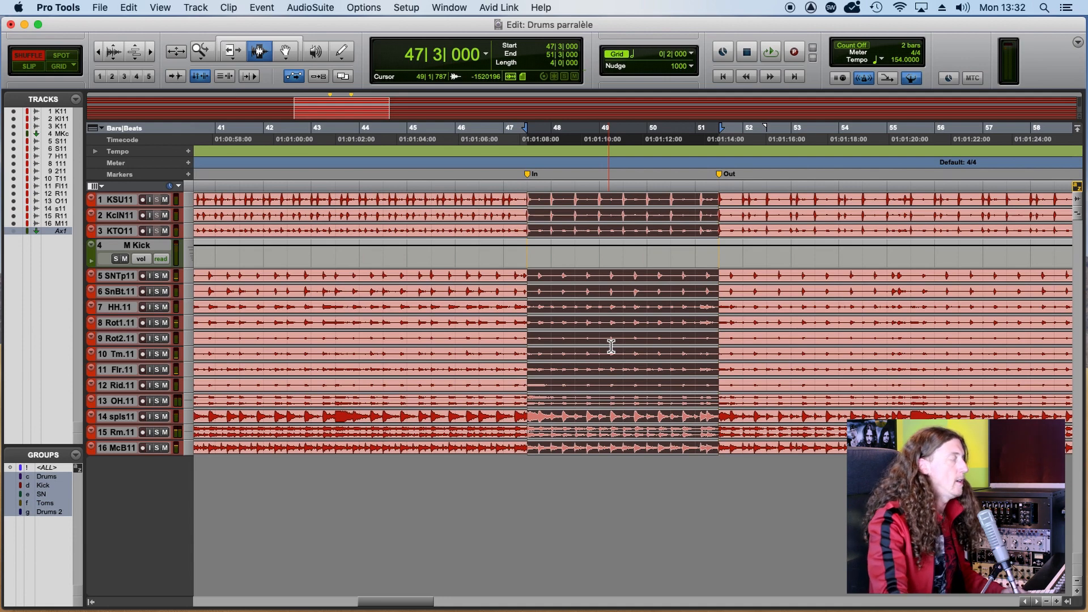
{"action": "key", "text": "super+equal"}
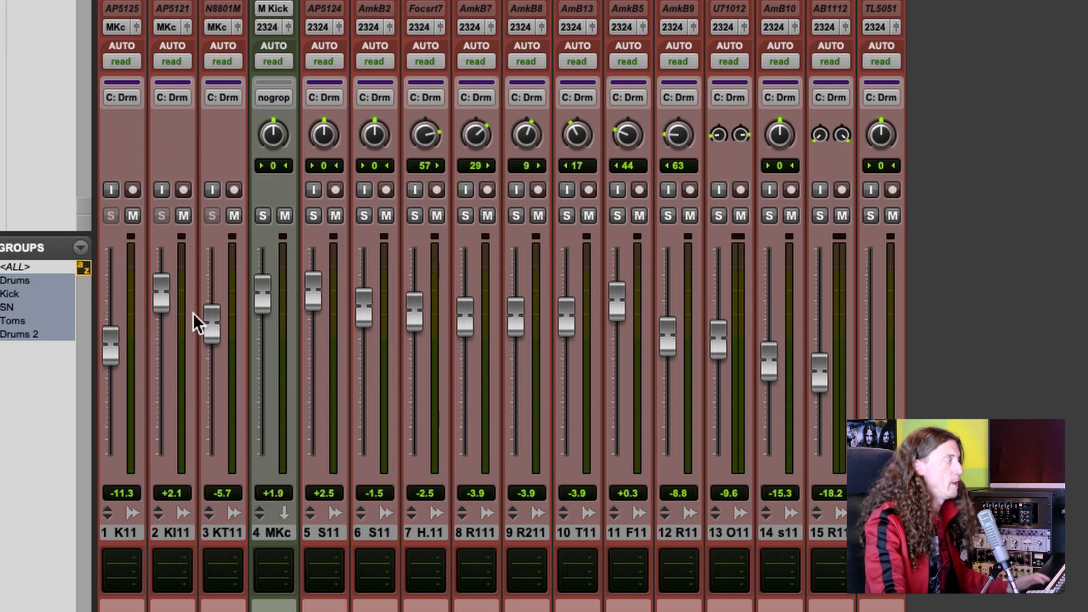
{"action": "left_click", "coordinate": [262, 216]}
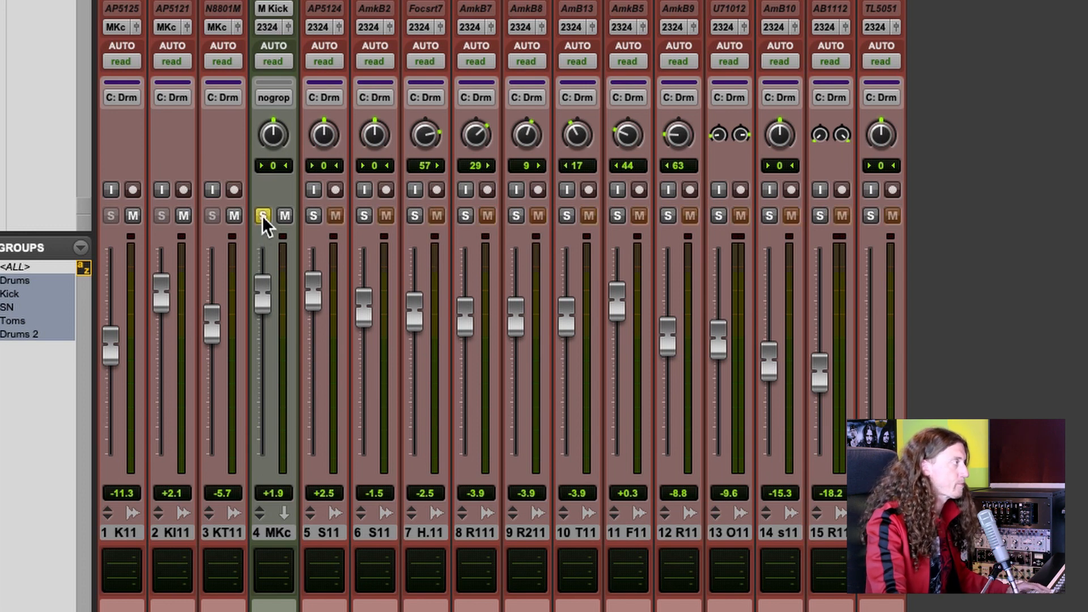
{"action": "key", "text": "space"}
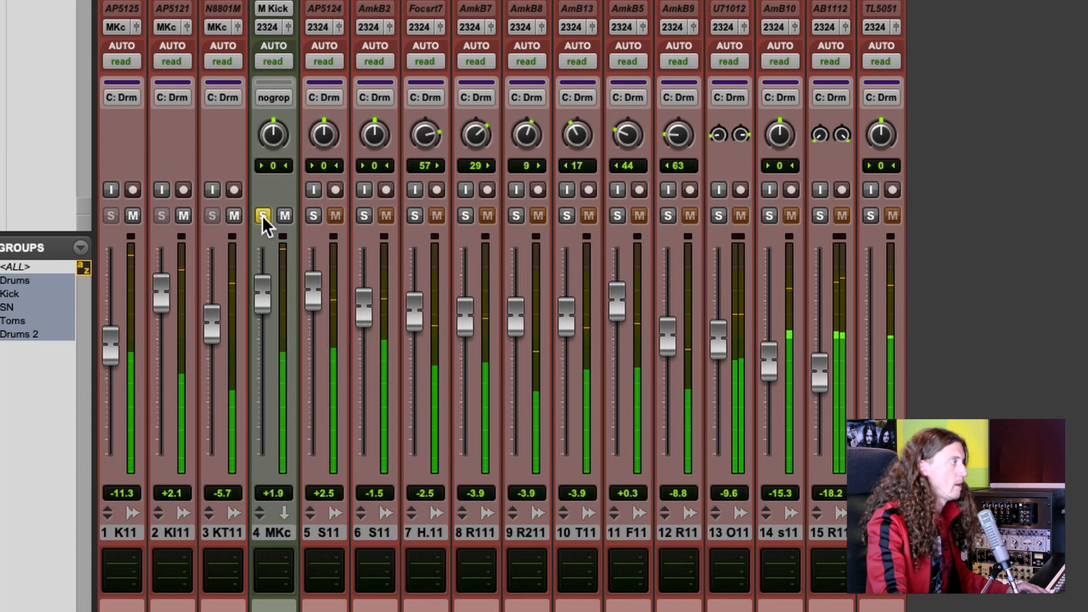
{"action": "key", "text": "space"}
{"action": "left_click", "coordinate": [262, 216]}
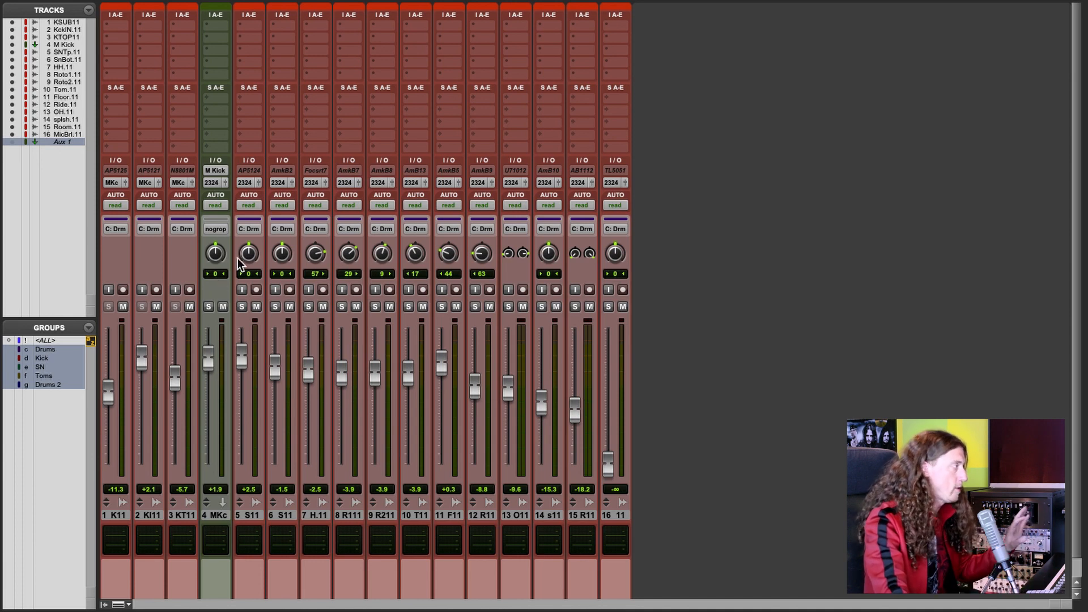
Send M Kick to a new mono Aux Input track named Kick PL and make the send pre-fader.
{"action": "left_click", "coordinate": [219, 101]}
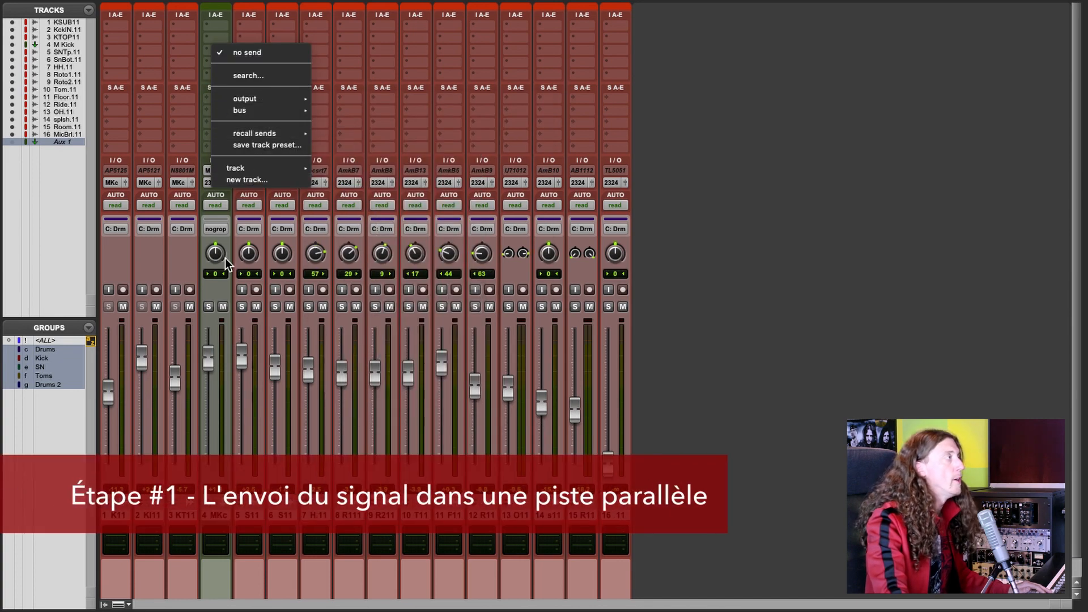
{"action": "left_click", "coordinate": [245, 179]}
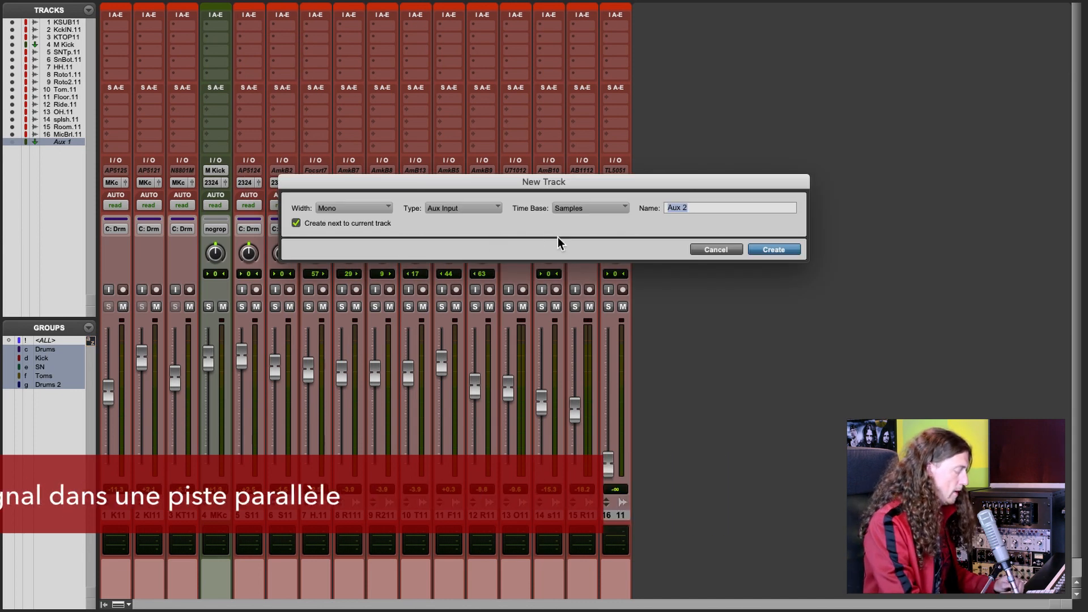
{"action": "type", "text": "Kick PL"}
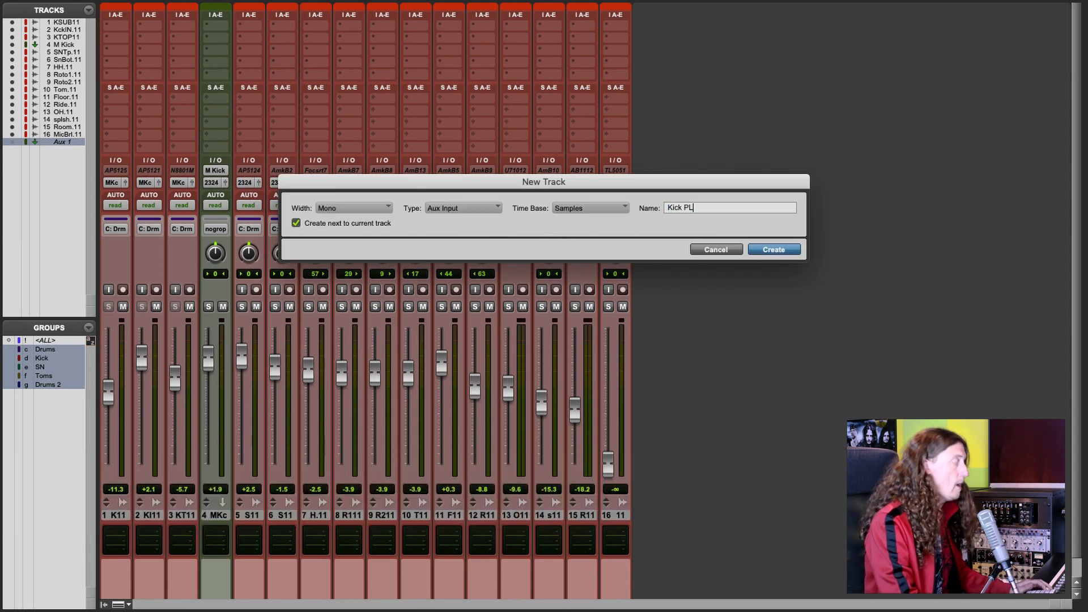
{"action": "key", "text": "Return"}
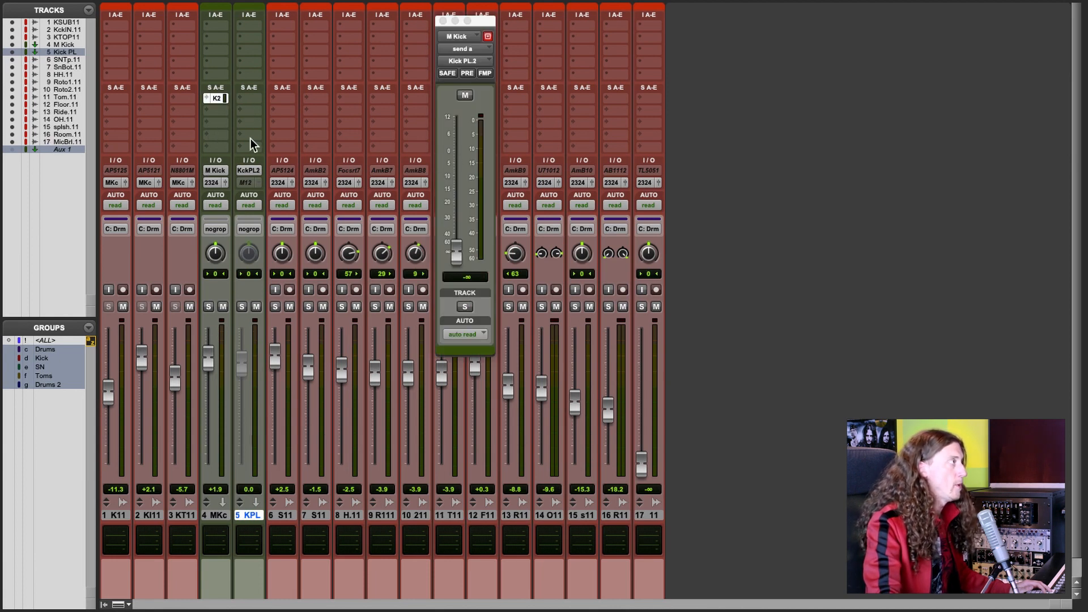
{"action": "left_click", "coordinate": [470, 73]}
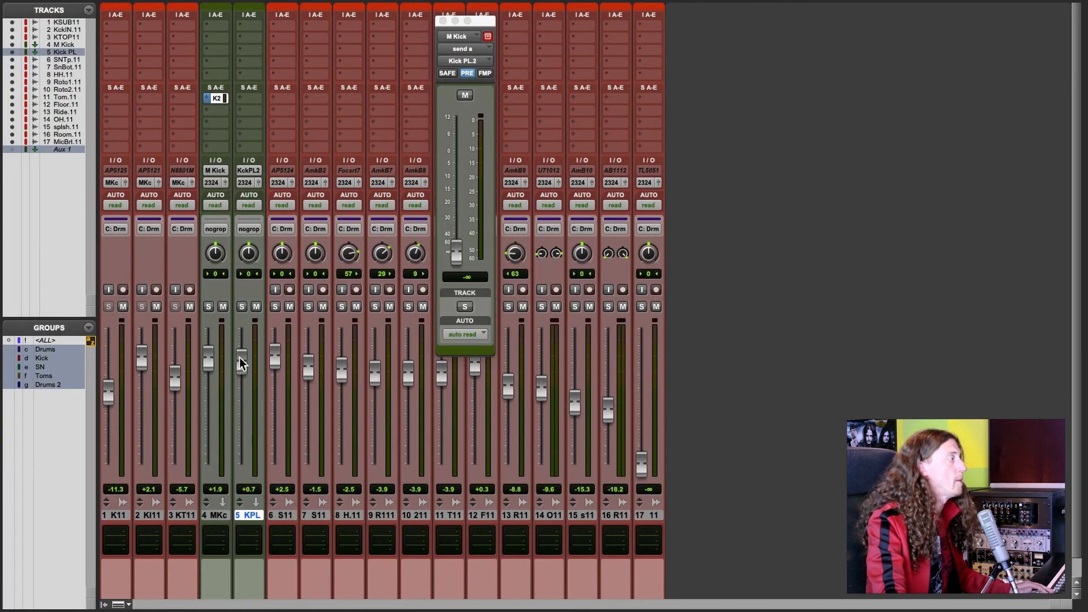
Set the Kick PL fader to +1.6 dB, solo the track and bring the M Kick send level to 0.0 dB during playback.
{"action": "left_click_drag", "start_coordinate": [240, 358], "coordinate": [241, 359]}
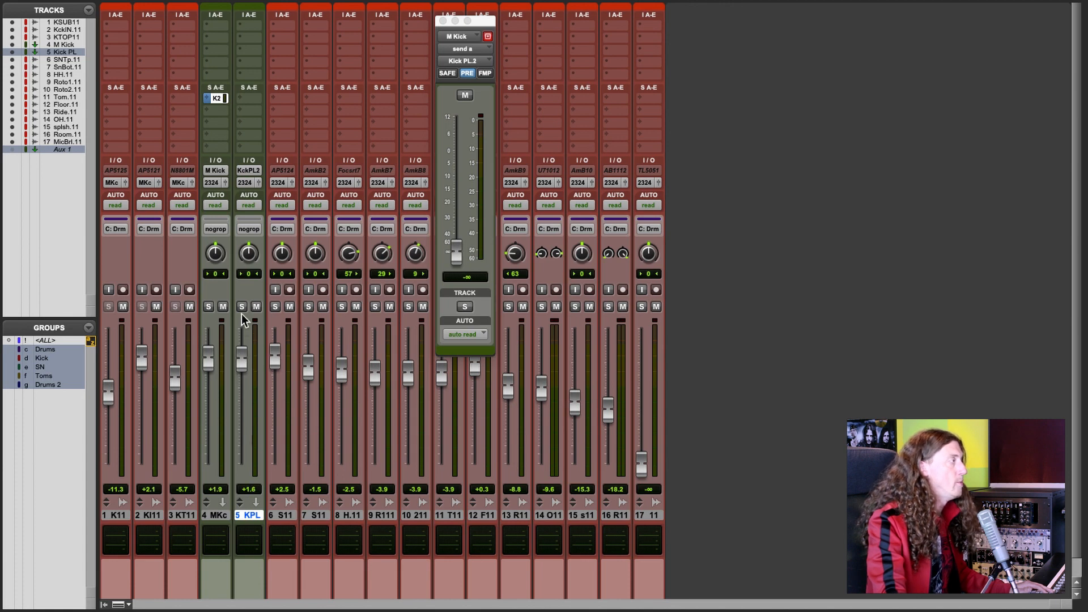
{"action": "left_click", "coordinate": [242, 306]}
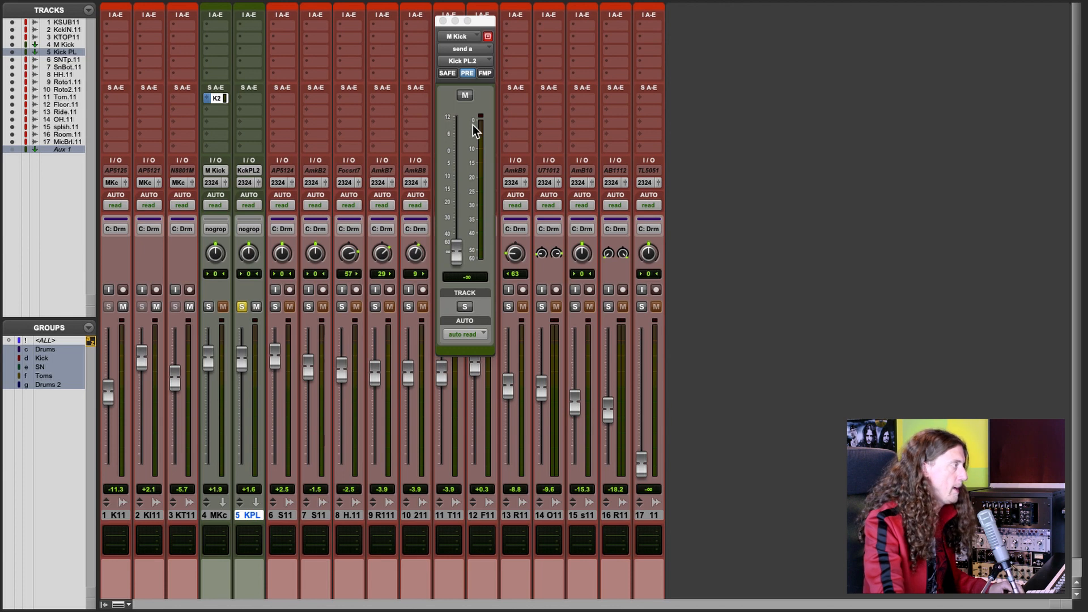
{"action": "key", "text": "space"}
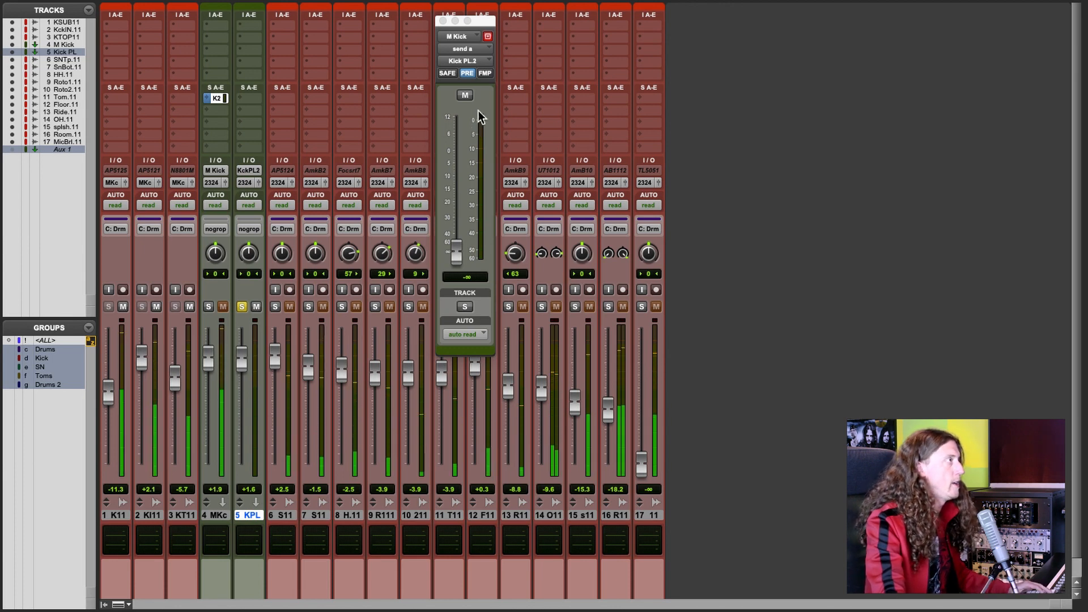
{"action": "left_click", "coordinate": [455, 256], "text": "alt"}
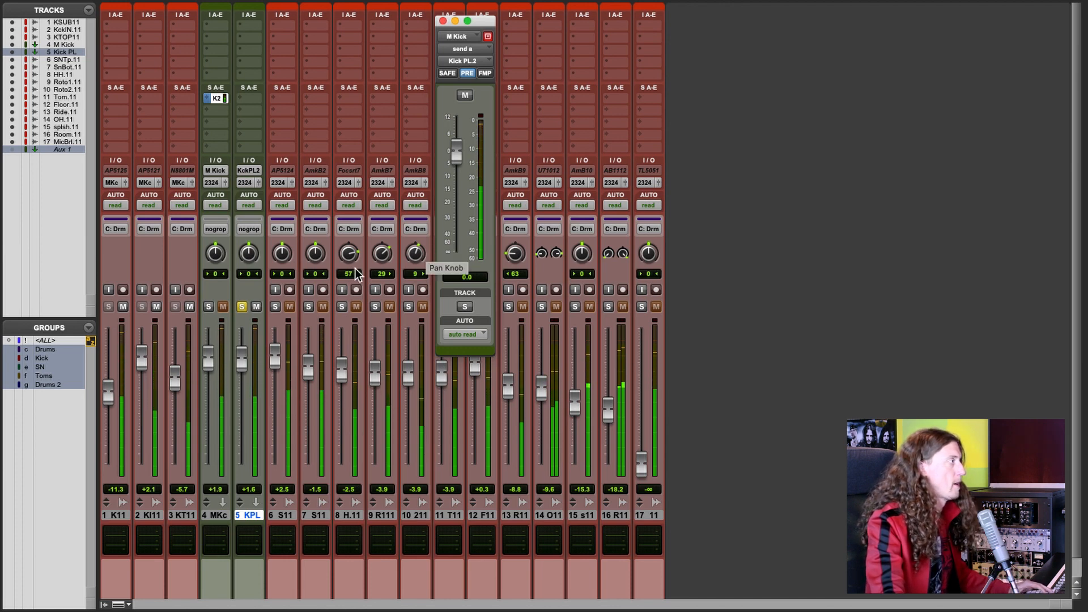
{"action": "key", "text": "space"}
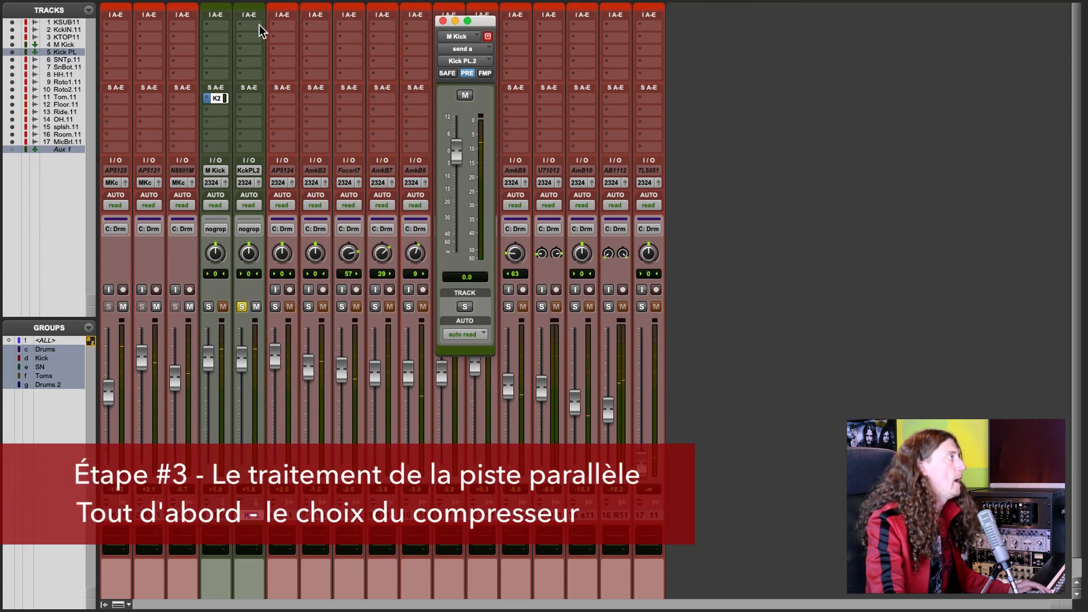
Insert Slate Digital's Virtual Mix Rack on the Kick PL track and remove the FG-S EQ module from it.
{"action": "left_click", "coordinate": [258, 25]}
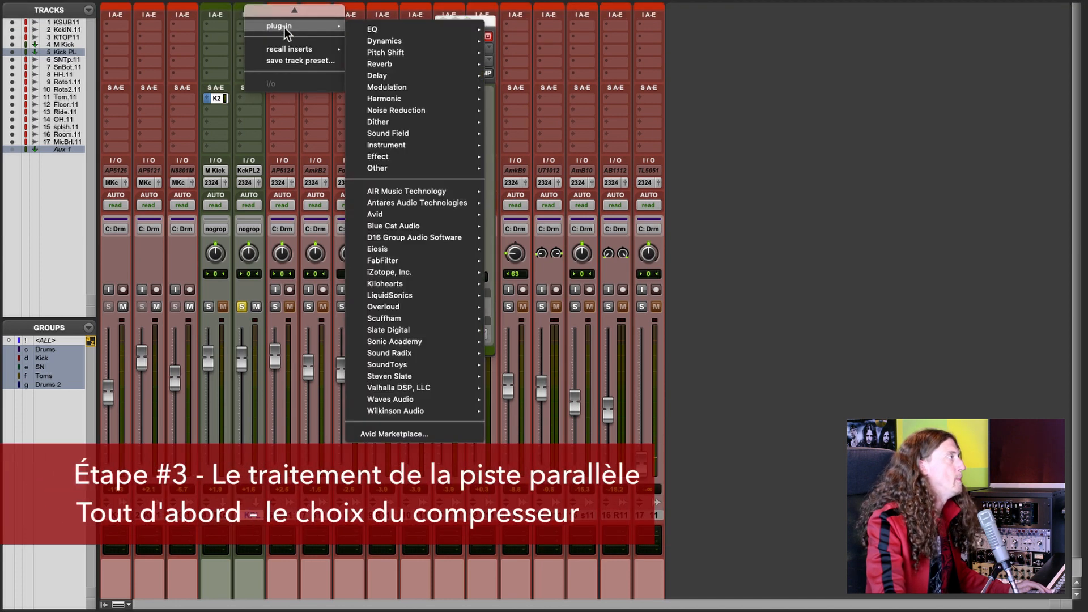
{"action": "left_click", "coordinate": [304, 72]}
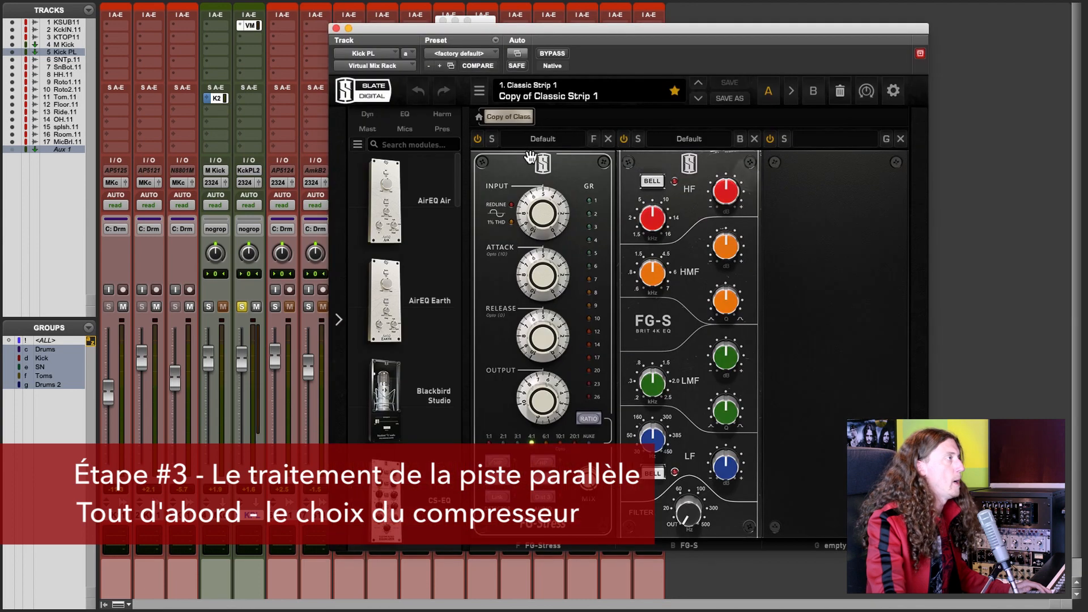
{"action": "left_click", "coordinate": [755, 140]}
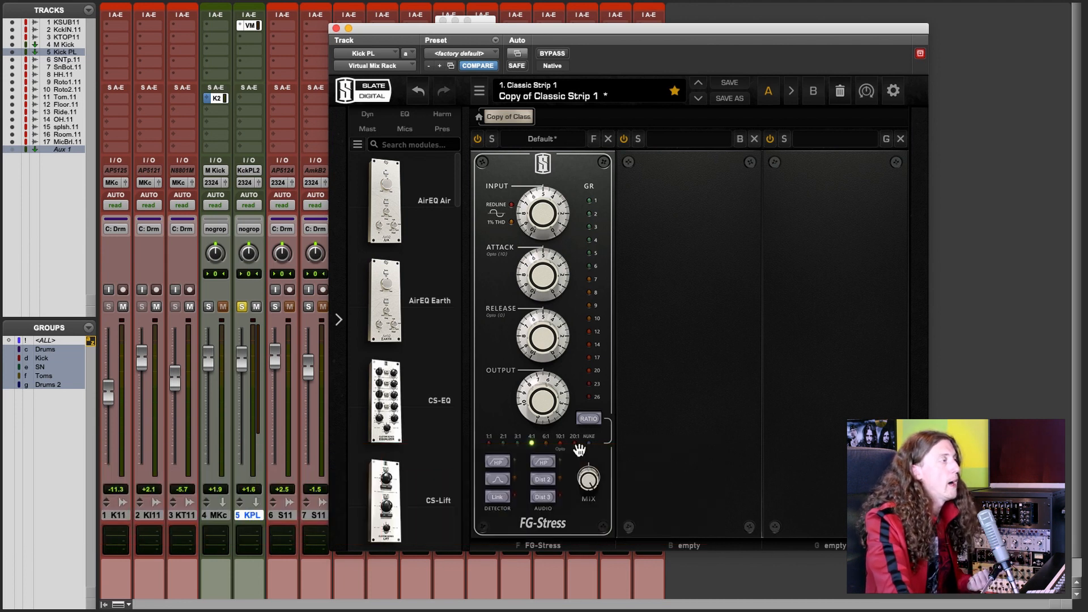
Set the FG-Stress compressor to a 20:1 ratio, with input about 4.60, attack about 6.90 and release about 5.70 while the kick plays.
{"action": "left_click", "coordinate": [577, 446]}
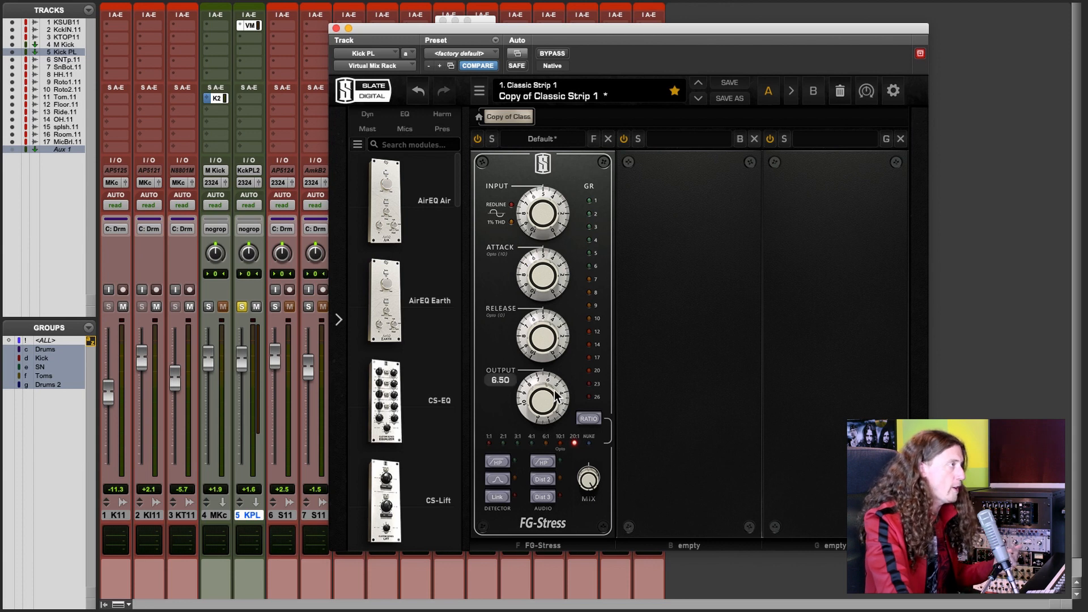
{"action": "mouse_move", "coordinate": [521, 324]}
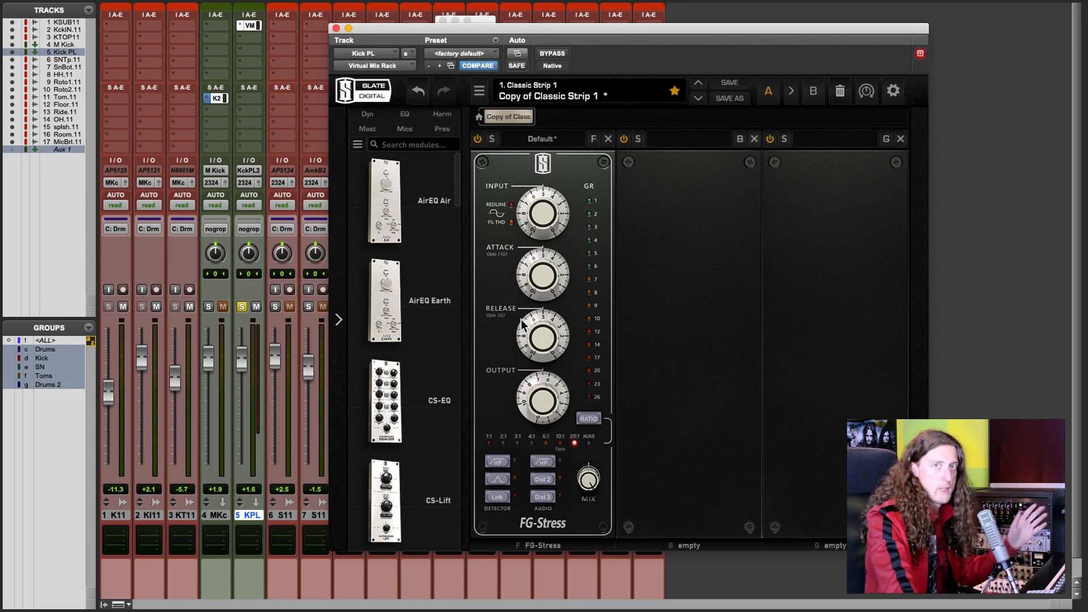
{"action": "key", "text": "space"}
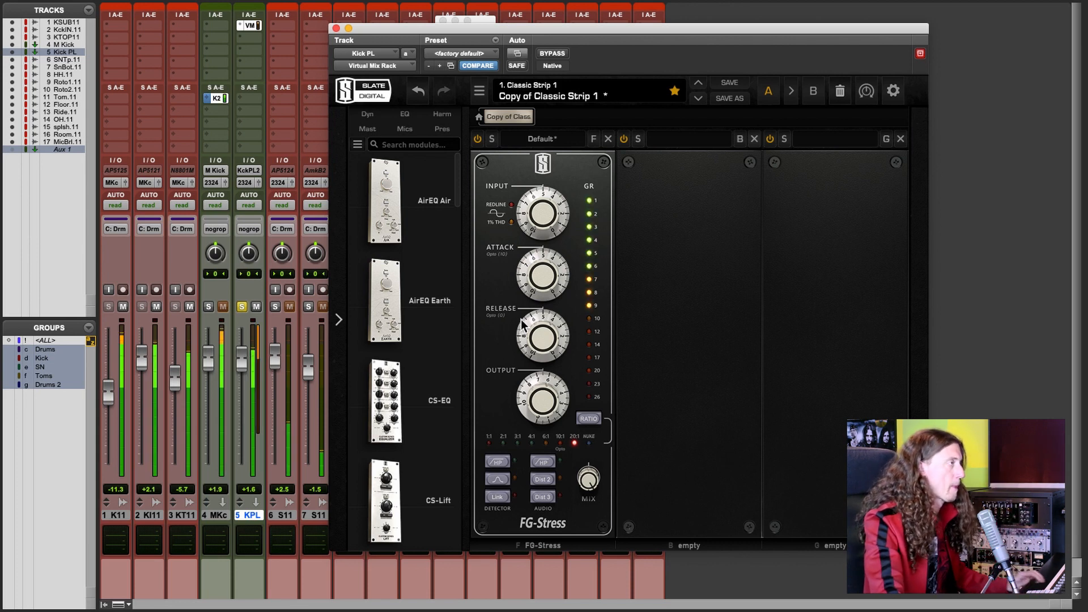
{"action": "left_click_drag", "start_coordinate": [539, 216], "coordinate": [539, 219]}
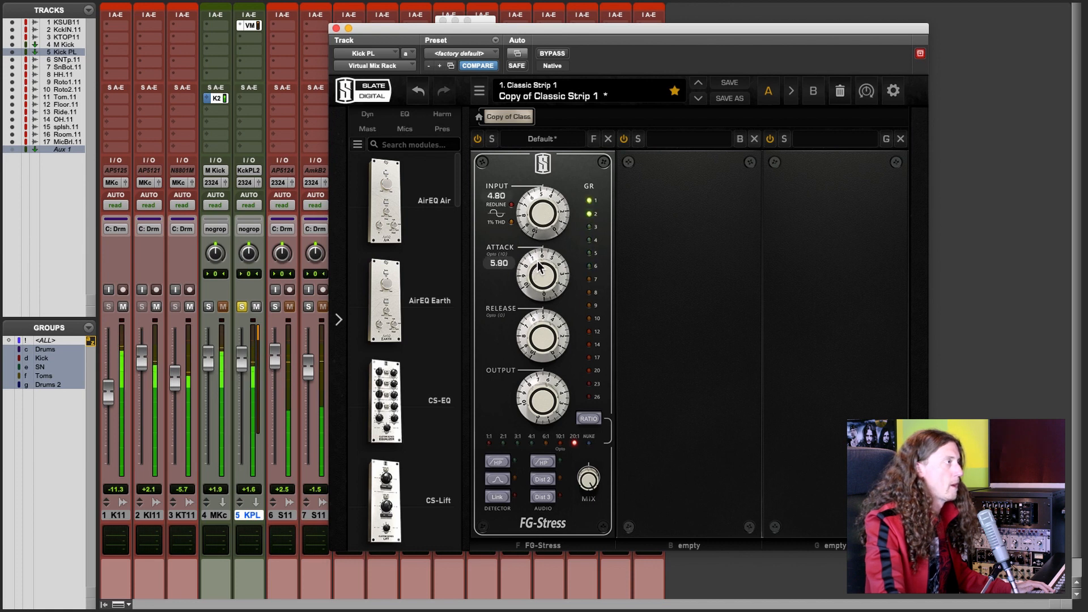
{"action": "left_click_drag", "start_coordinate": [536, 264], "coordinate": [528, 272]}
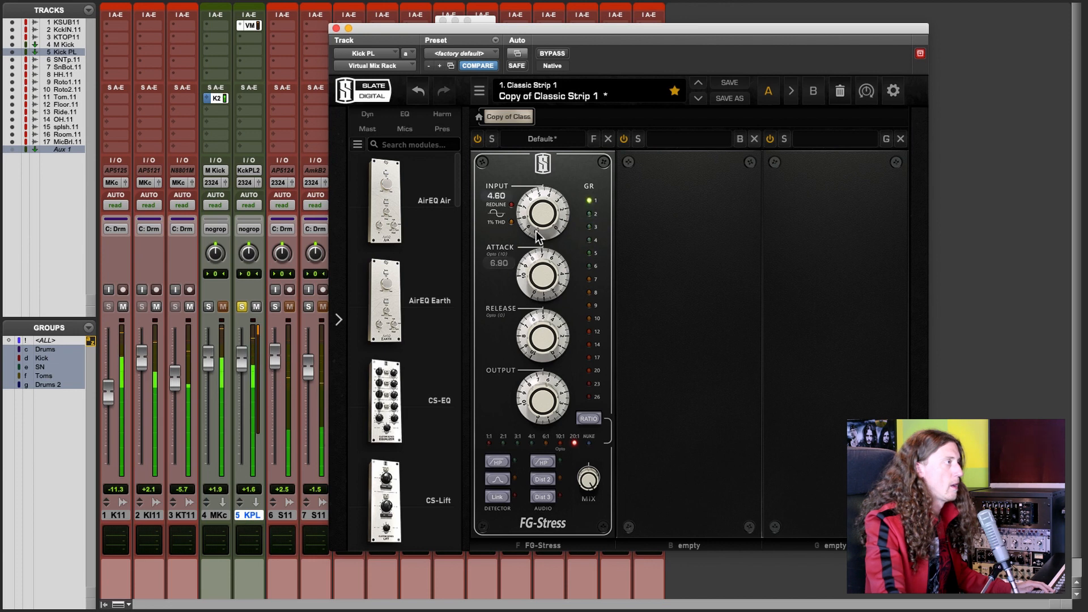
{"action": "left_click_drag", "start_coordinate": [538, 335], "coordinate": [538, 332]}
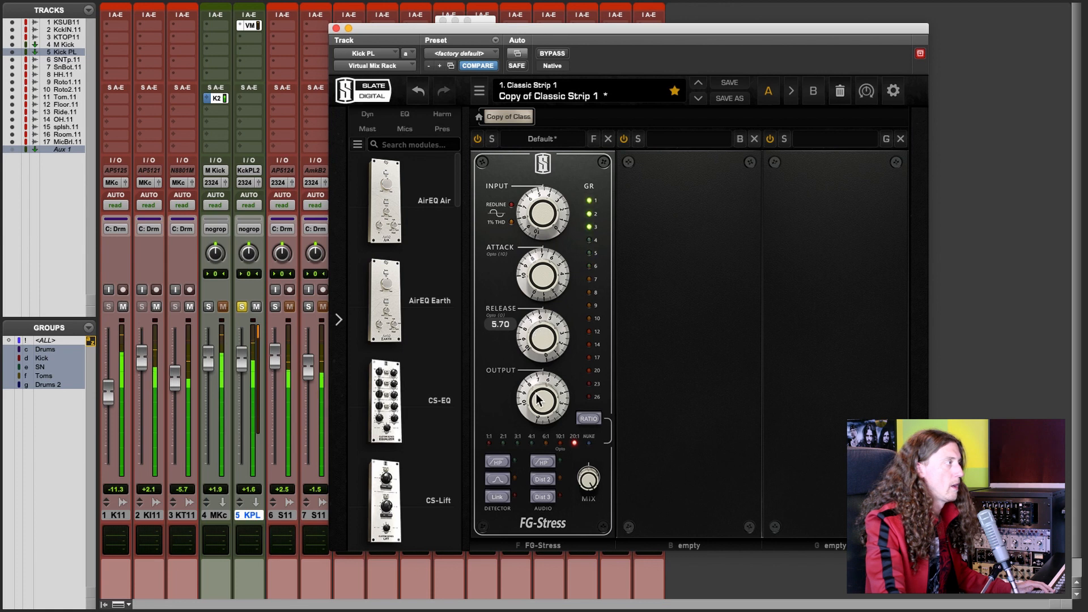
{"action": "mouse_move", "coordinate": [538, 394]}
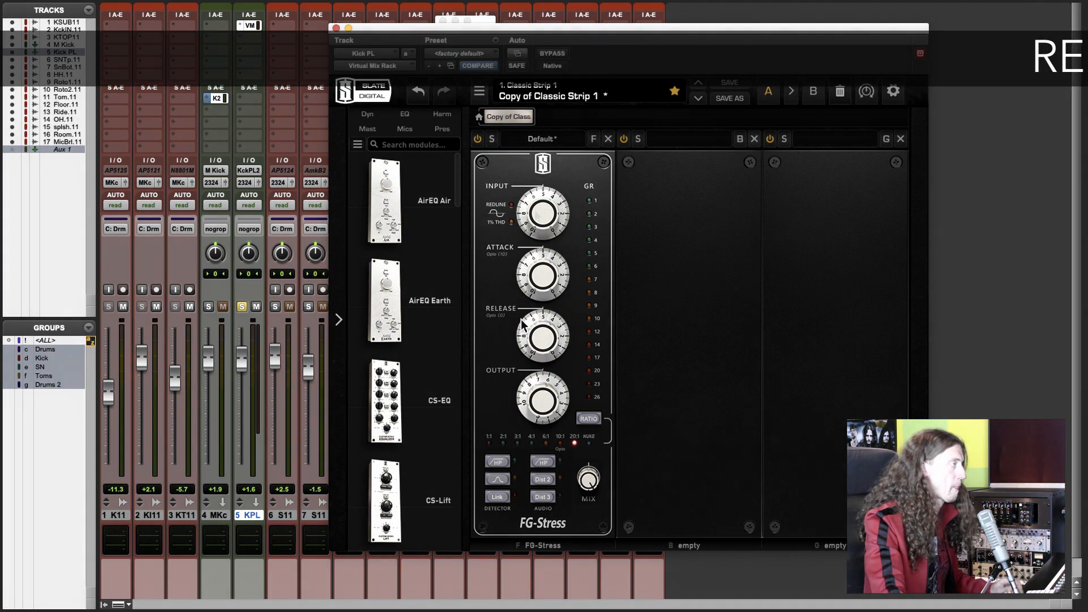
Play the kick again and fine-tune the FG-Stress input, attack and release by ear.
{"action": "key", "text": "space"}
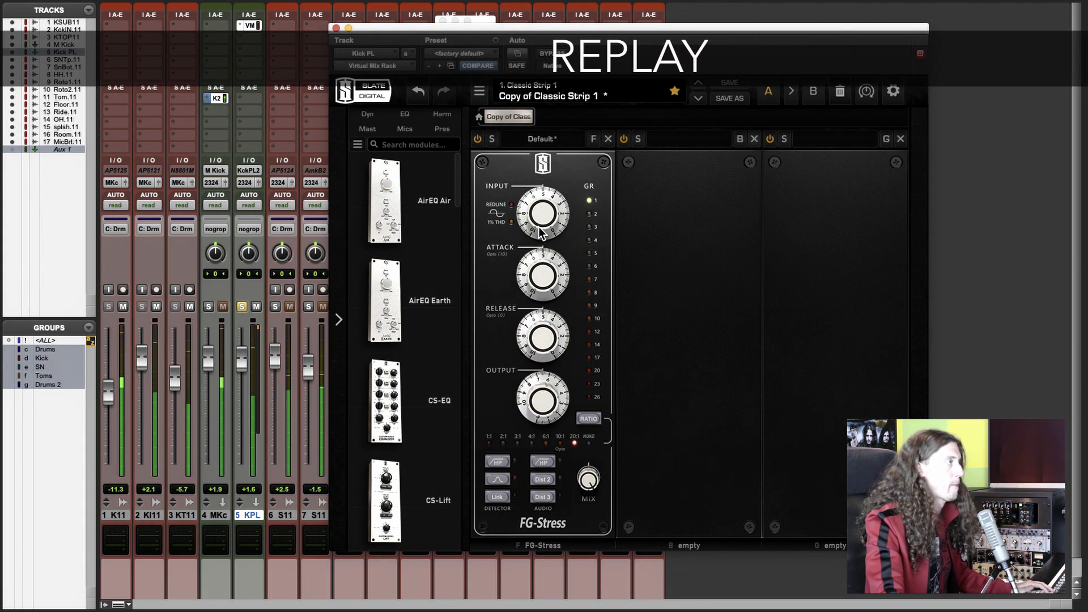
{"action": "left_click_drag", "start_coordinate": [539, 215], "coordinate": [539, 217]}
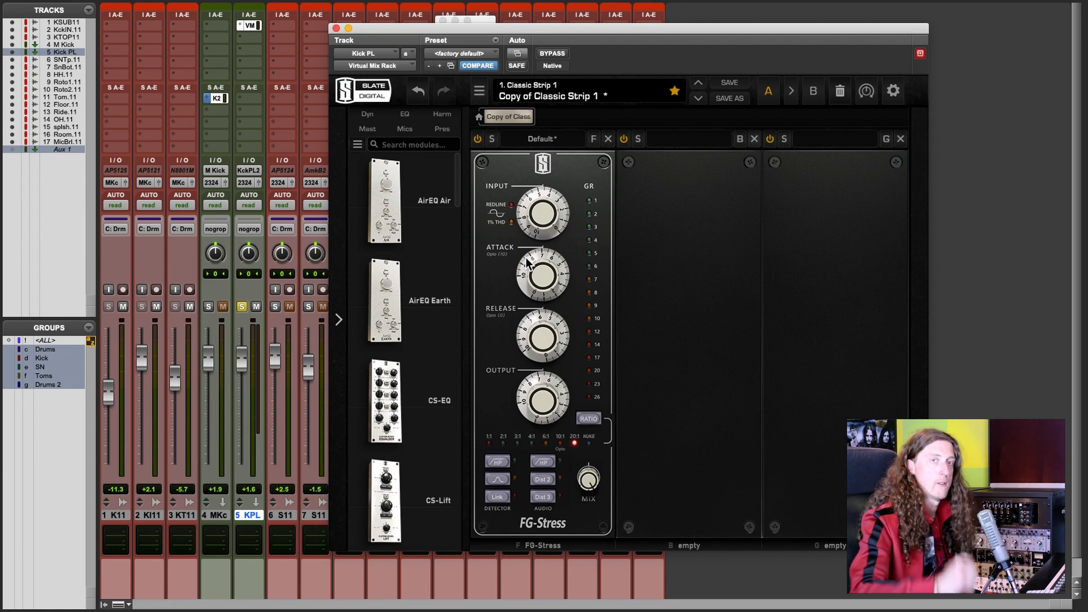
{"action": "left_click_drag", "start_coordinate": [528, 278], "coordinate": [527, 265]}
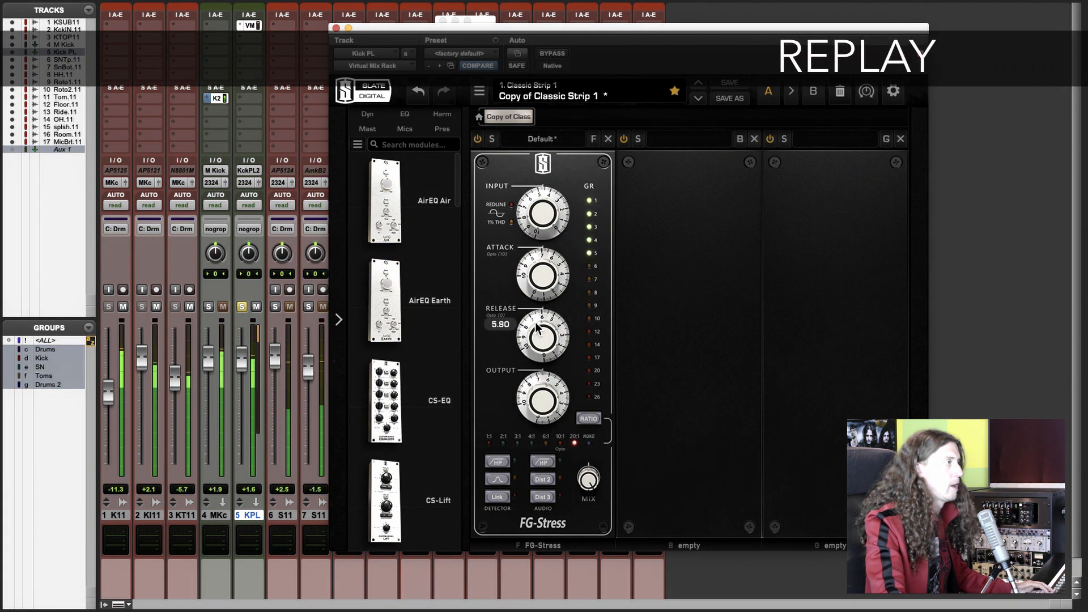
{"action": "left_click_drag", "start_coordinate": [537, 322], "coordinate": [537, 326]}
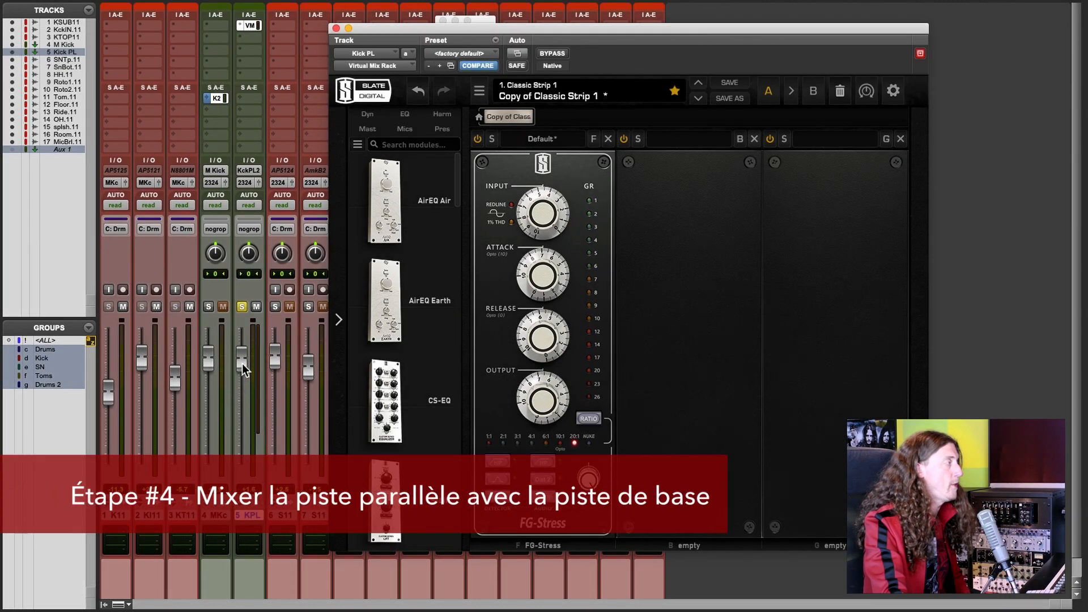
Solo M Kick alongside Kick PL, then blend the Kick PL fader in from silence to about -5.4 dB during playback.
{"action": "left_click", "coordinate": [209, 306]}
{"action": "left_click_drag", "start_coordinate": [242, 357], "coordinate": [237, 474]}
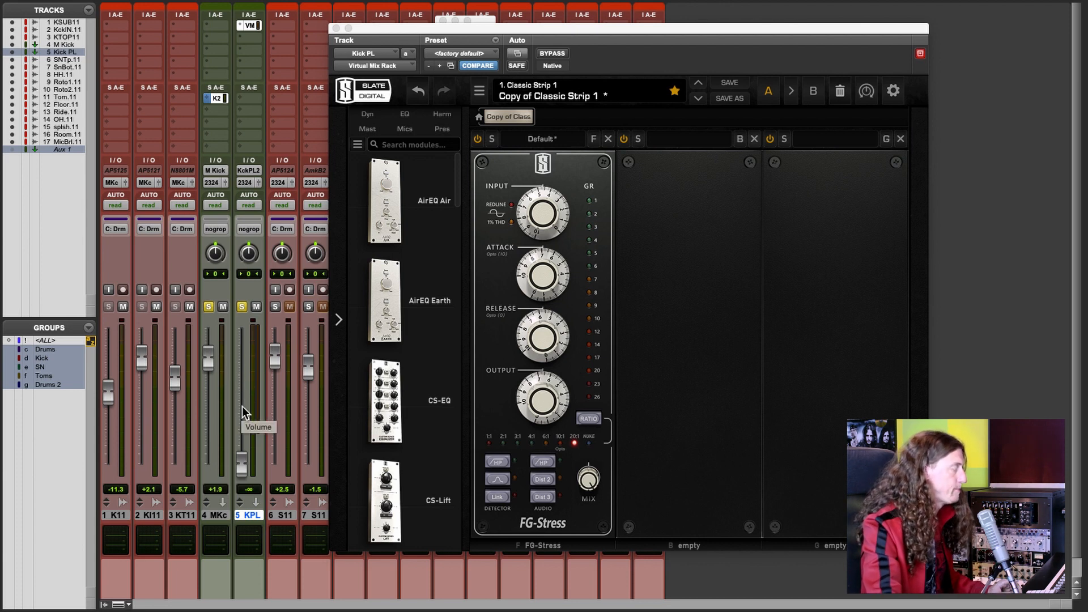
{"action": "key", "text": "space"}
{"action": "left_click_drag", "start_coordinate": [241, 463], "coordinate": [239, 373]}
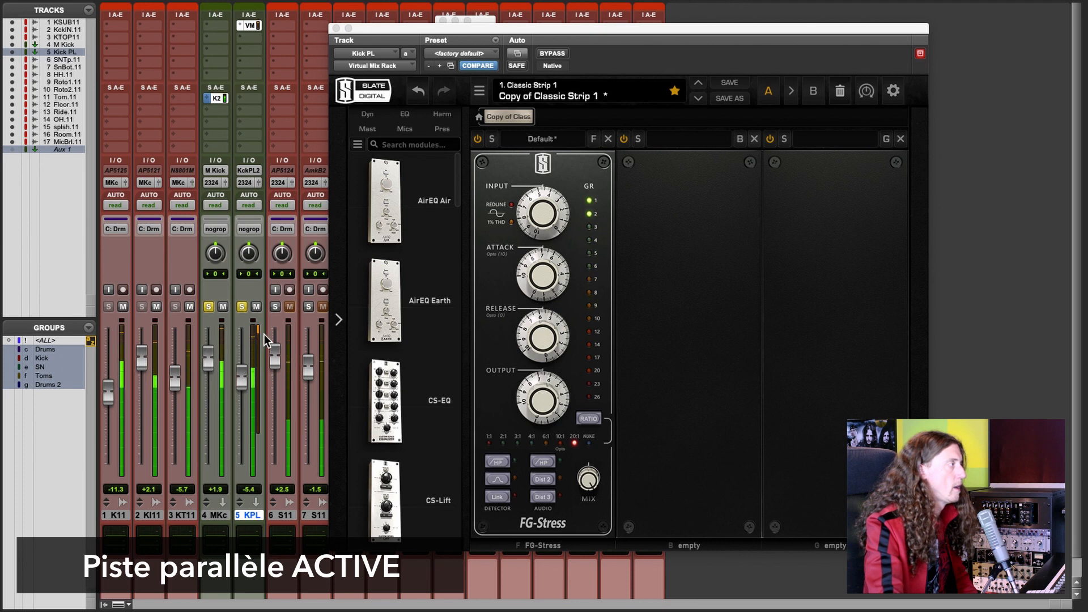
Compare the kick with Kick PL muted and active, then set the Kick PL fader to -5.7 dB.
{"action": "left_click", "coordinate": [258, 310]}
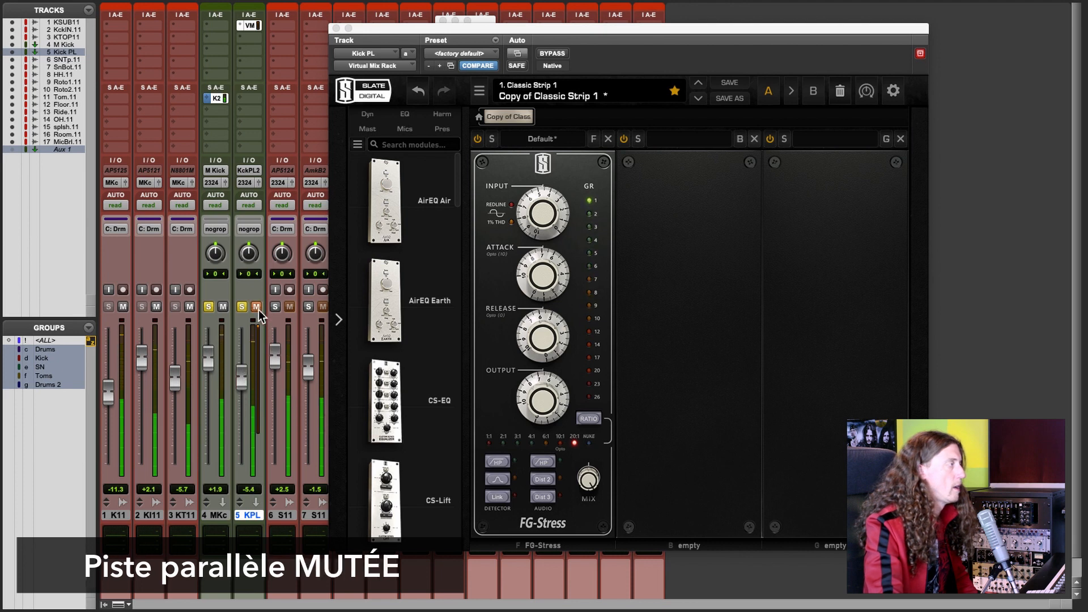
{"action": "left_click", "coordinate": [258, 310]}
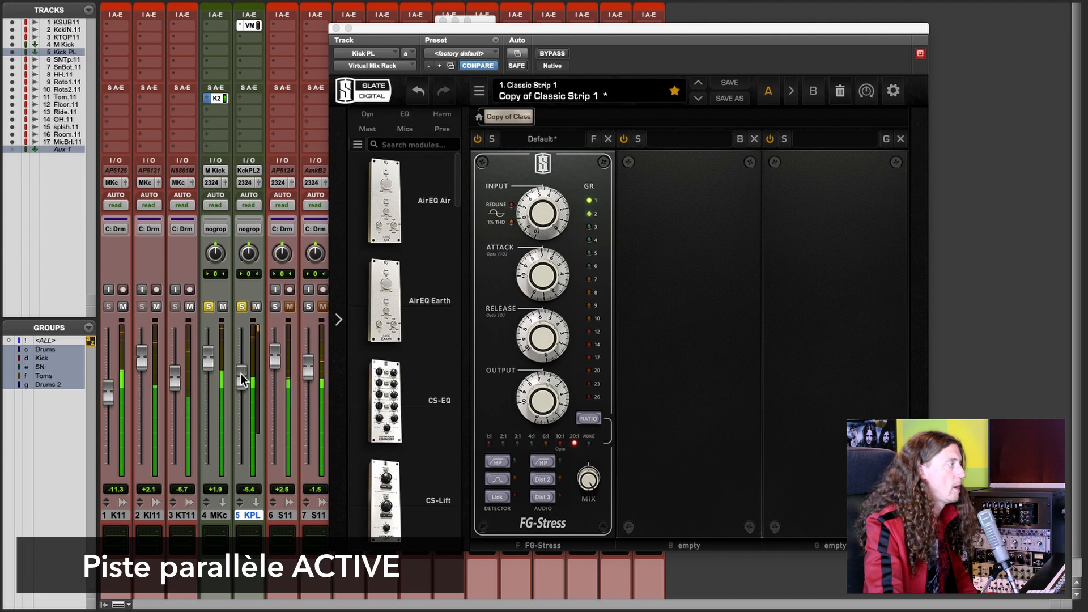
{"action": "left_click_drag", "start_coordinate": [241, 379], "coordinate": [242, 381]}
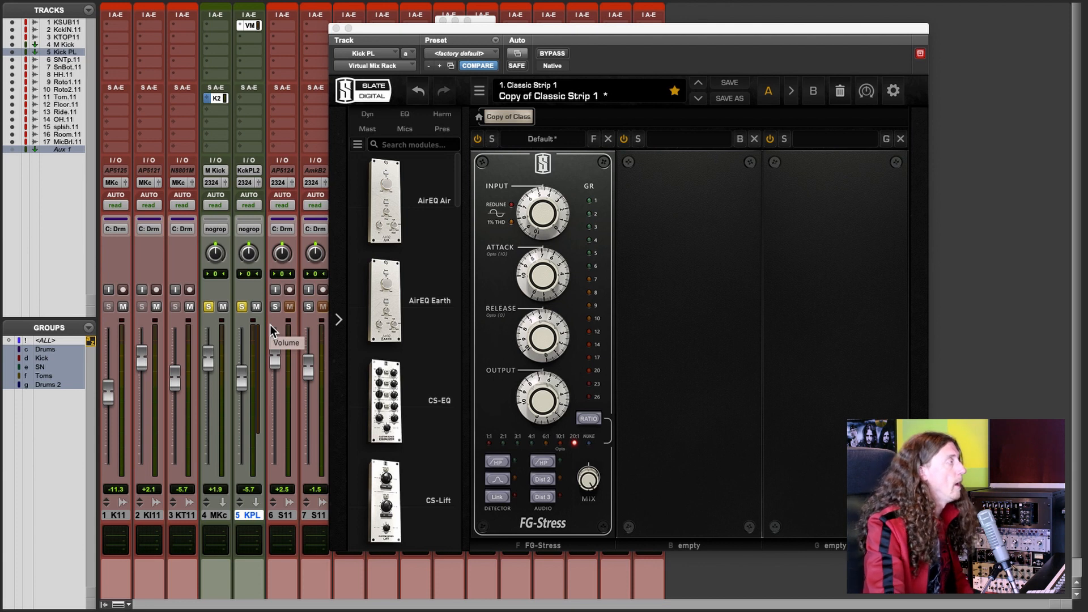
Select the M Kick and Kick PL tracks and link them in a new Mix/Edit group named "M Kick".
{"action": "left_click", "coordinate": [224, 520], "text": "shift"}
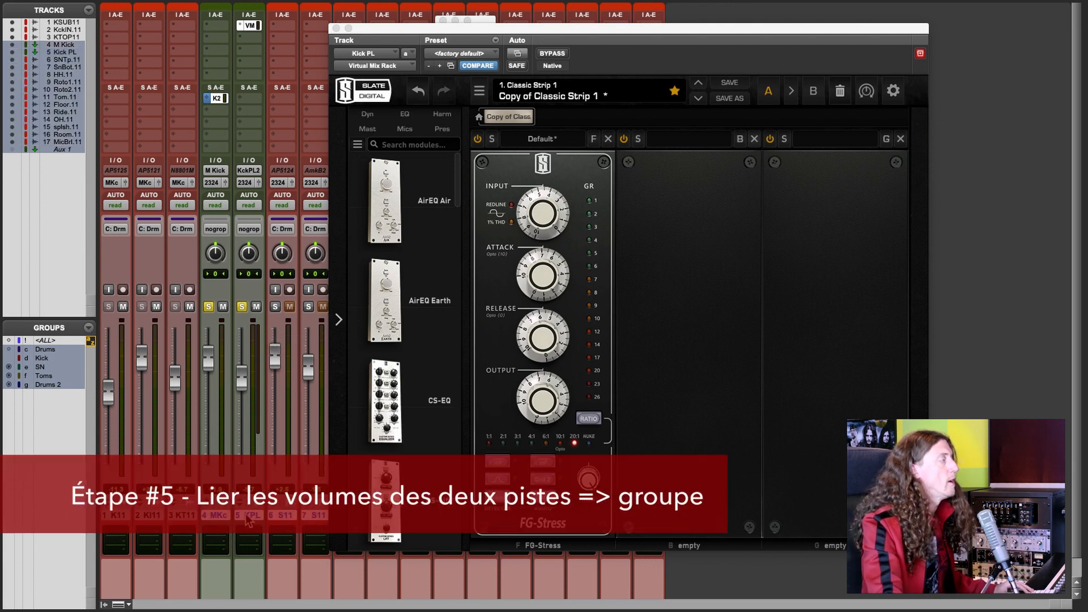
{"action": "left_click", "coordinate": [246, 515]}
{"action": "left_click", "coordinate": [224, 515], "text": "shift"}
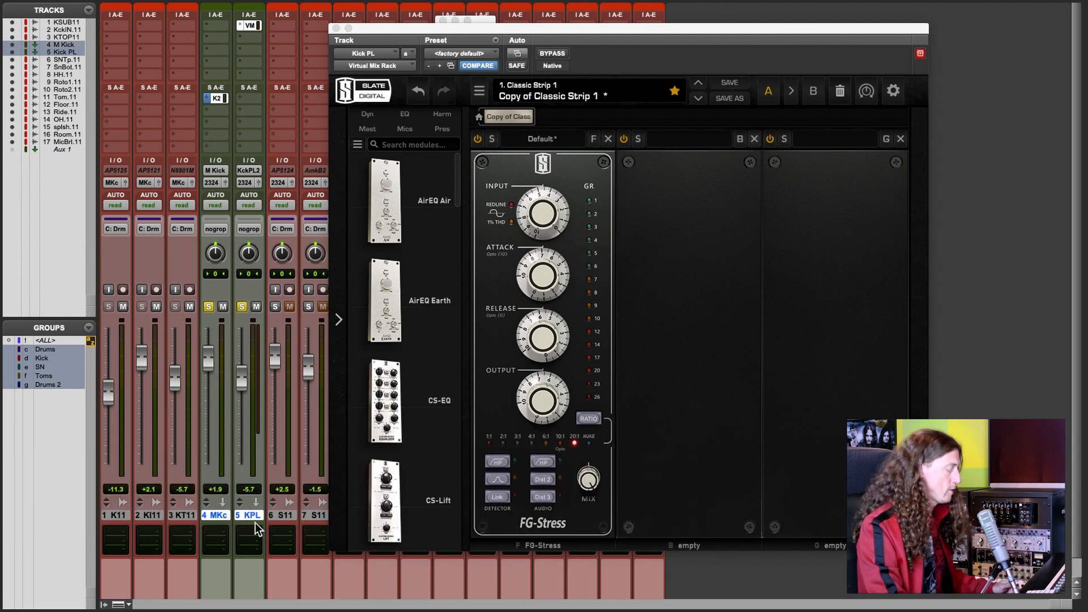
{"action": "key", "text": "super+g"}
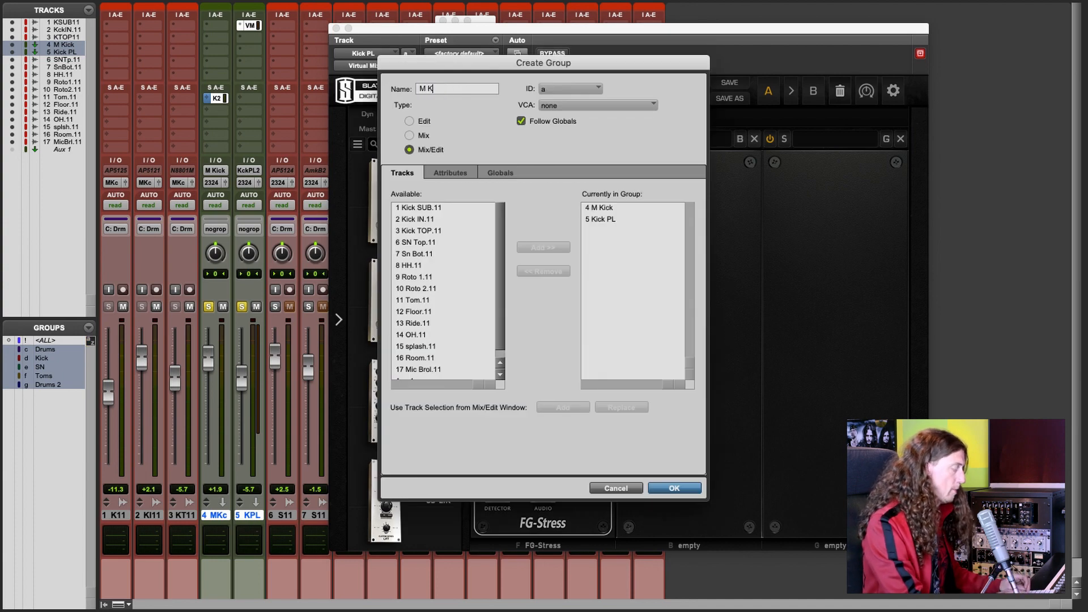
{"action": "key", "text": "Return"}
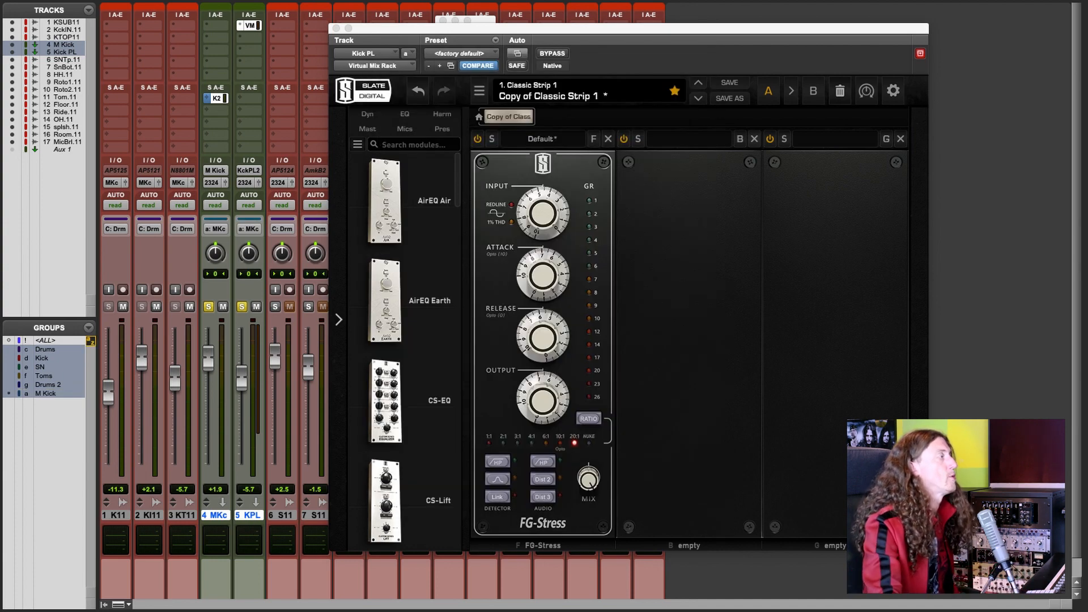
Close the compressor and send windows, then raise the grouped M Kick fader to +3.8 dB while the full drum kit plays.
{"action": "left_click", "coordinate": [336, 28]}
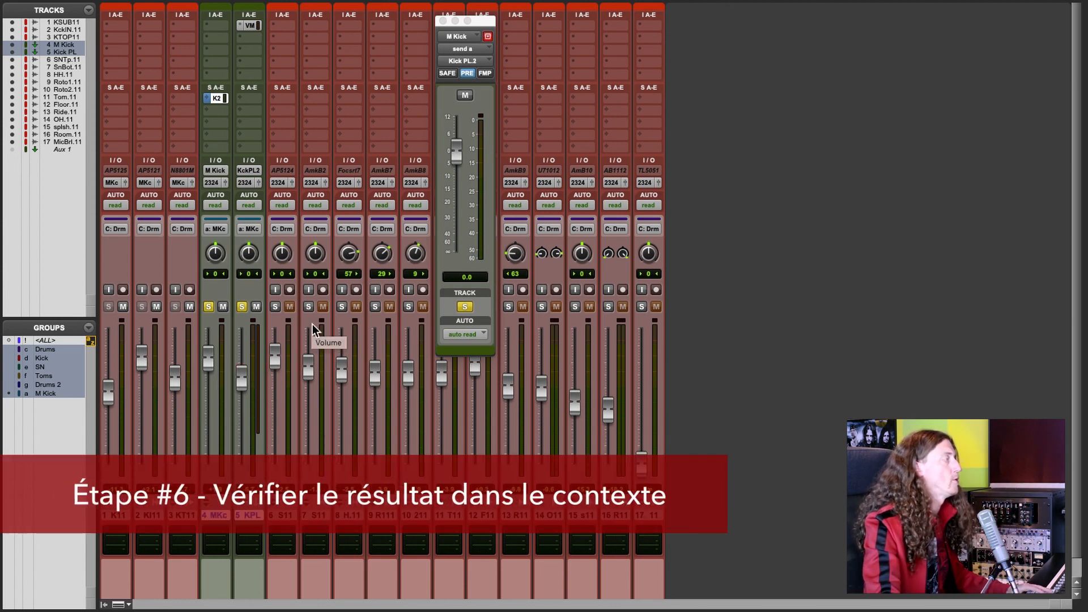
{"action": "left_click", "coordinate": [443, 21]}
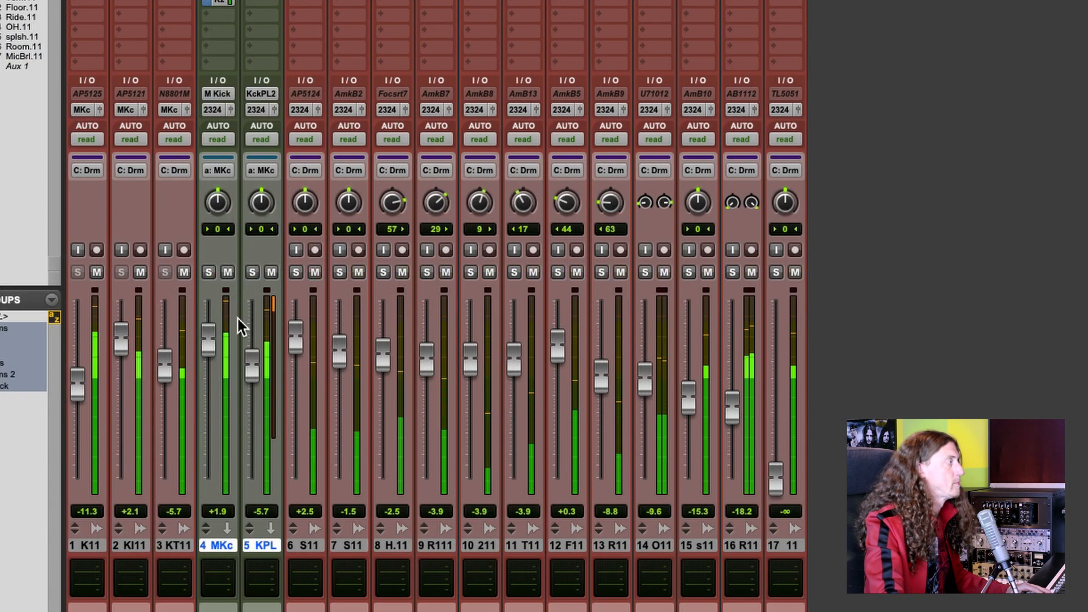
{"action": "mouse_move", "coordinate": [207, 353]}
{"action": "left_mouse_down"}
{"action": "mouse_move", "coordinate": [206, 388]}
{"action": "mouse_move", "coordinate": [213, 343]}
{"action": "left_mouse_up"}
{"action": "key", "text": "space"}
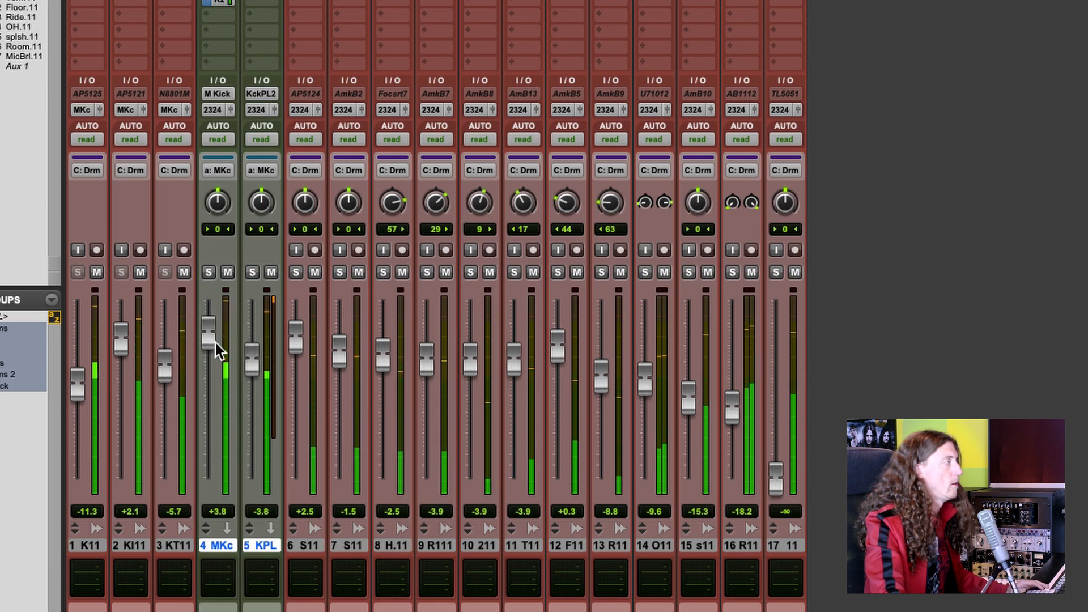